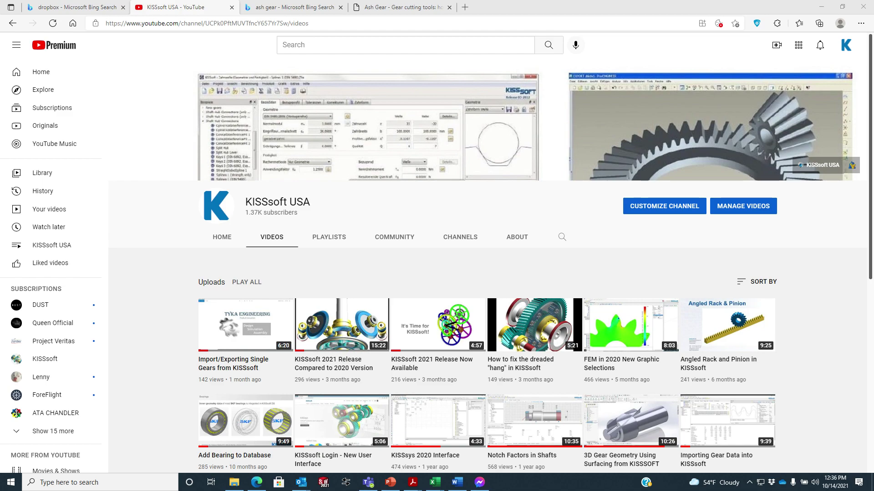
Switch to KISSsys, open the two stage tuturials.ks gearbox model and acknowledge the ISO 6336 notice.
{"action": "left_click_drag", "start_coordinate": [873, 91], "coordinate": [458, 224]}
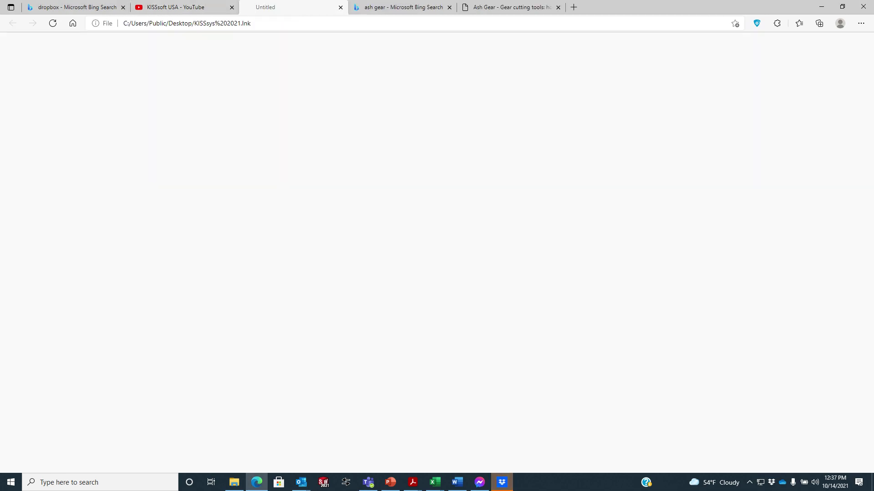
{"action": "left_click", "coordinate": [341, 8]}
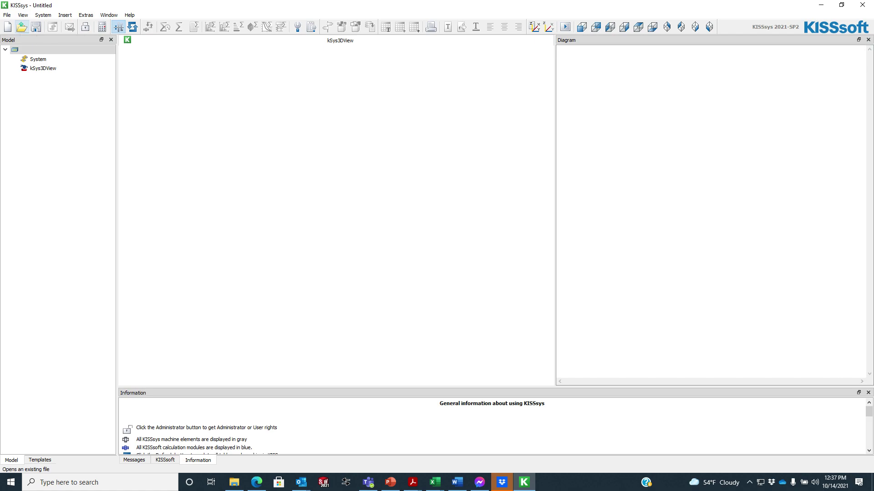
{"action": "left_click", "coordinate": [21, 26]}
{"action": "left_click_drag", "start_coordinate": [182, 18], "coordinate": [873, 123]}
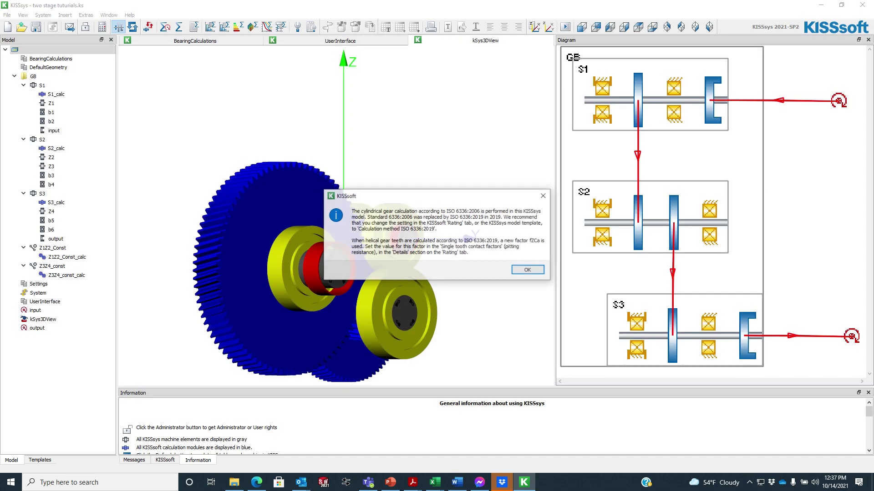
{"action": "left_click", "coordinate": [528, 270]}
Calculate the gearbox kinematics and display the UserInterface table.
{"action": "left_click_drag", "start_coordinate": [336, 216], "coordinate": [336, 268]}
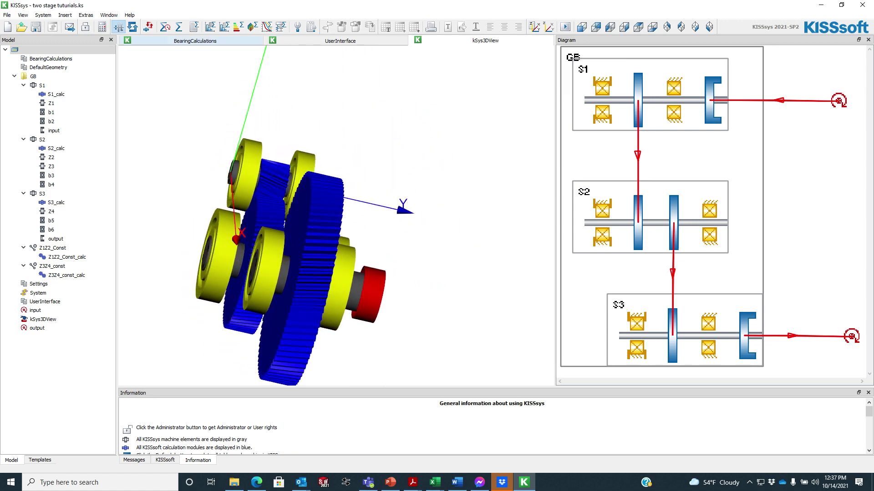
{"action": "left_click", "coordinate": [165, 26]}
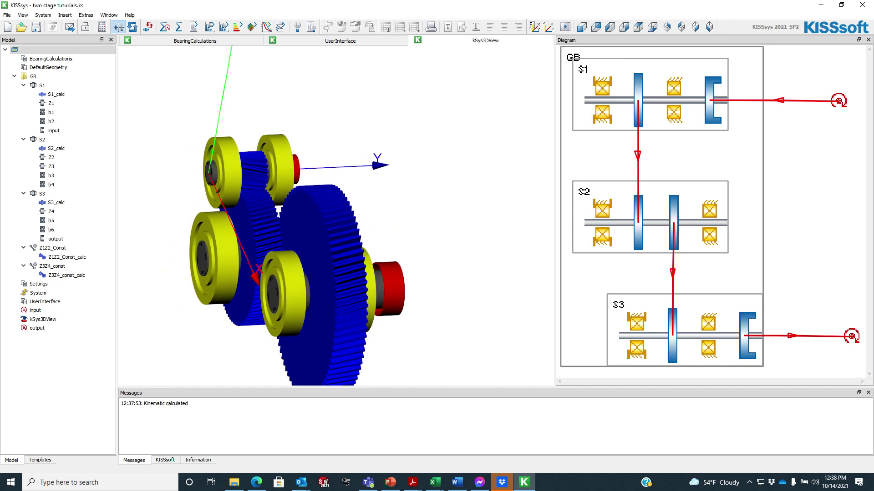
{"action": "left_click", "coordinate": [339, 40]}
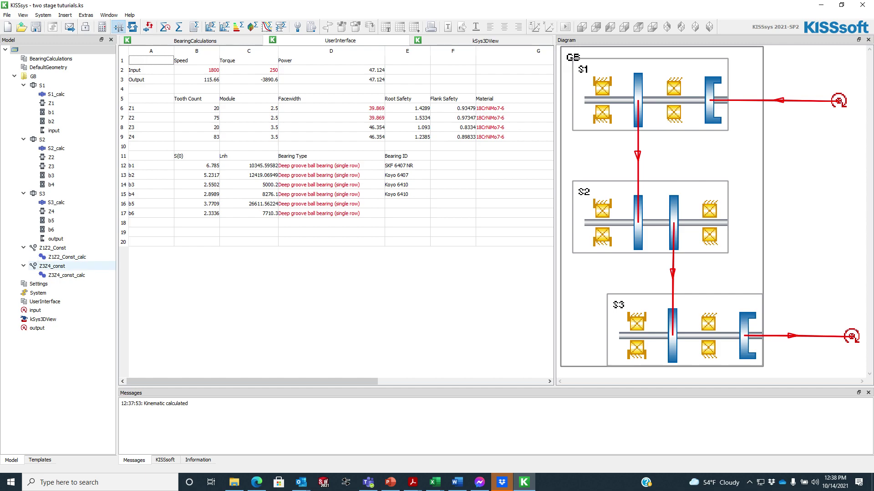
Open the Z1Z2_Const_calc gear pair calculation in KISSsoft, skipping further error messages, and show its strength settings.
{"action": "left_click", "coordinate": [67, 257]}
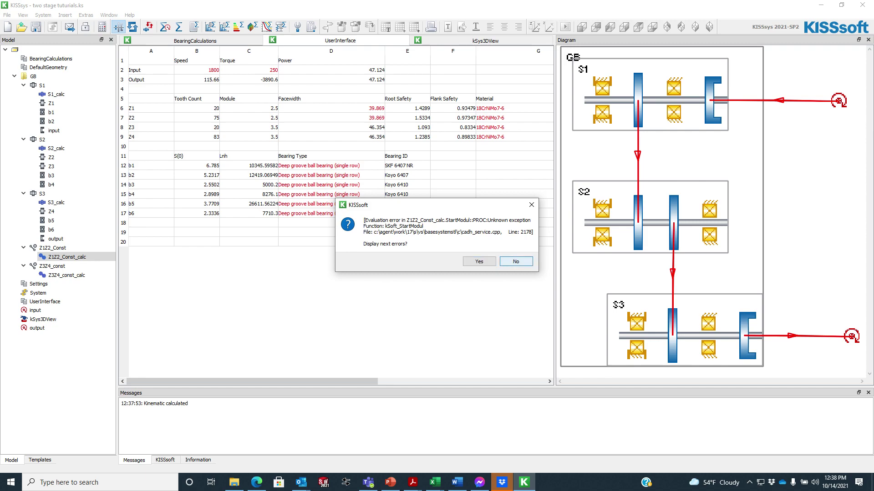
{"action": "left_click", "coordinate": [515, 261]}
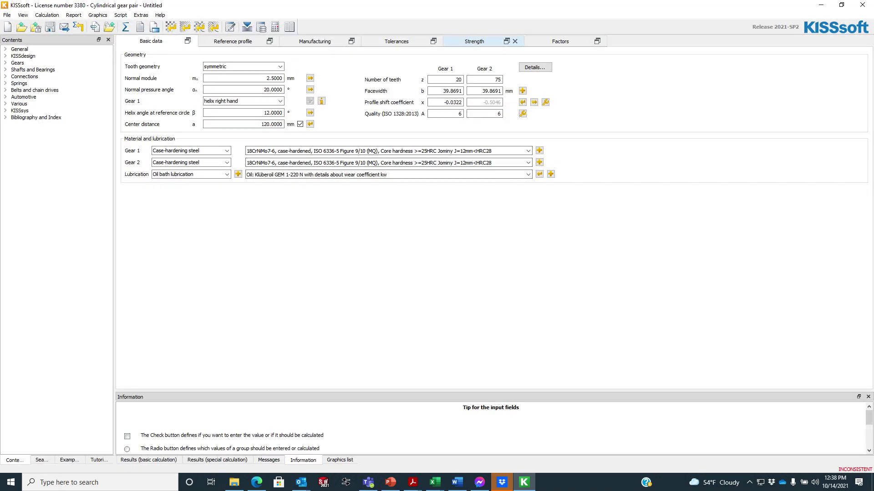
{"action": "left_click", "coordinate": [474, 41]}
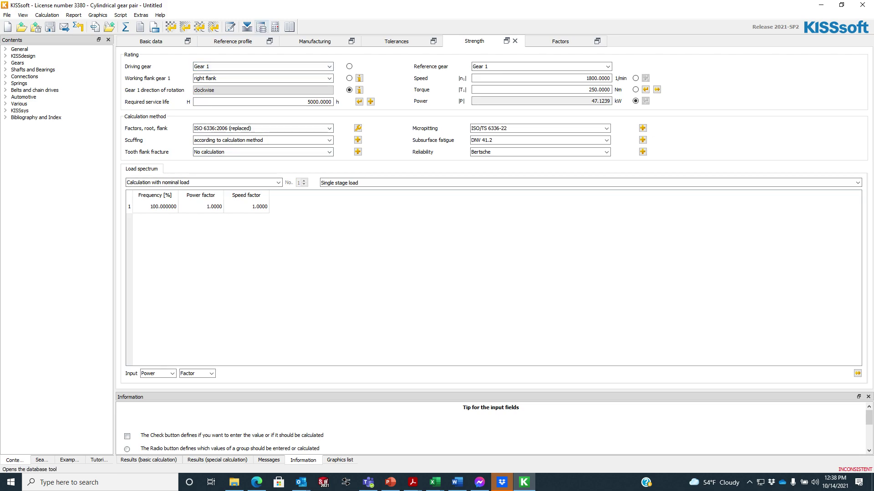
Open the database with write authorization and open the Example Load Spectrum entry of the Load spectra table for editing.
{"action": "left_click", "coordinate": [261, 27]}
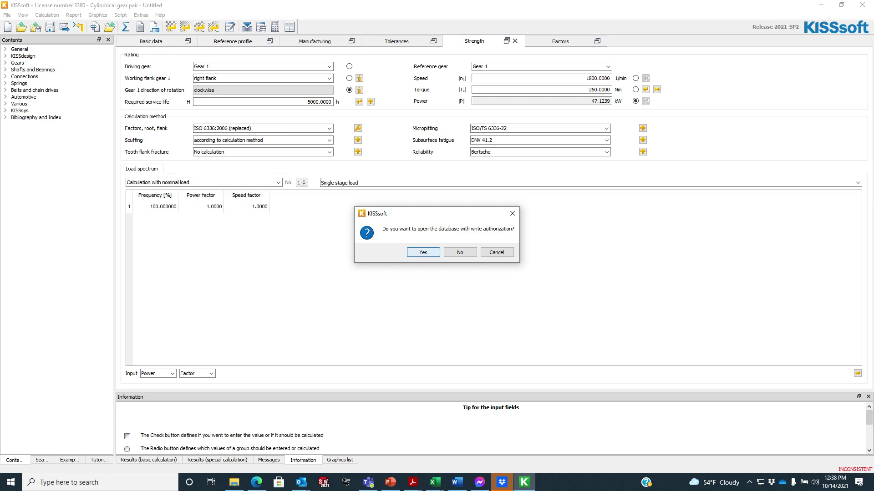
{"action": "left_click", "coordinate": [423, 253]}
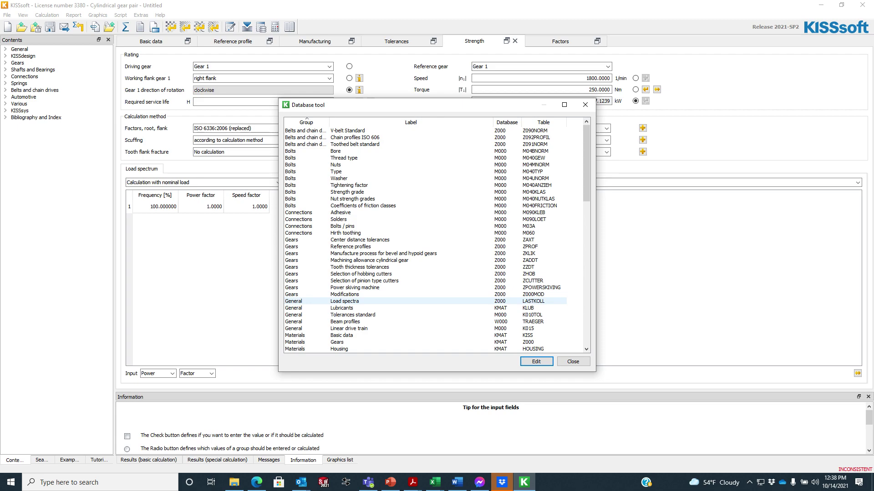
{"action": "left_click", "coordinate": [344, 301]}
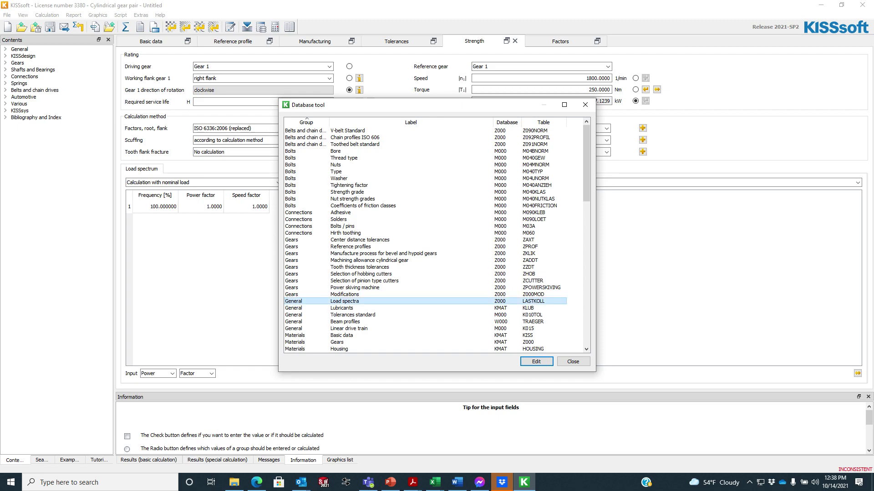
{"action": "left_click", "coordinate": [536, 361]}
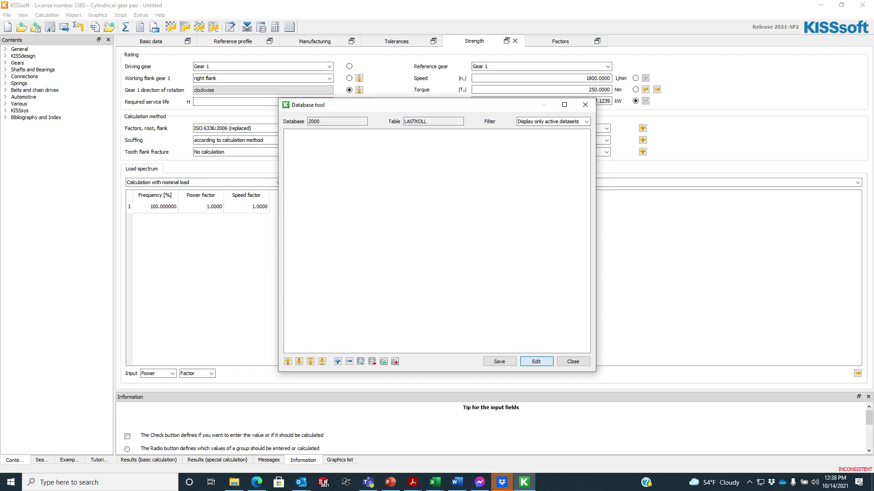
{"action": "scroll", "coordinate": [436, 235], "scroll_direction": "down", "scroll_amount": 10}
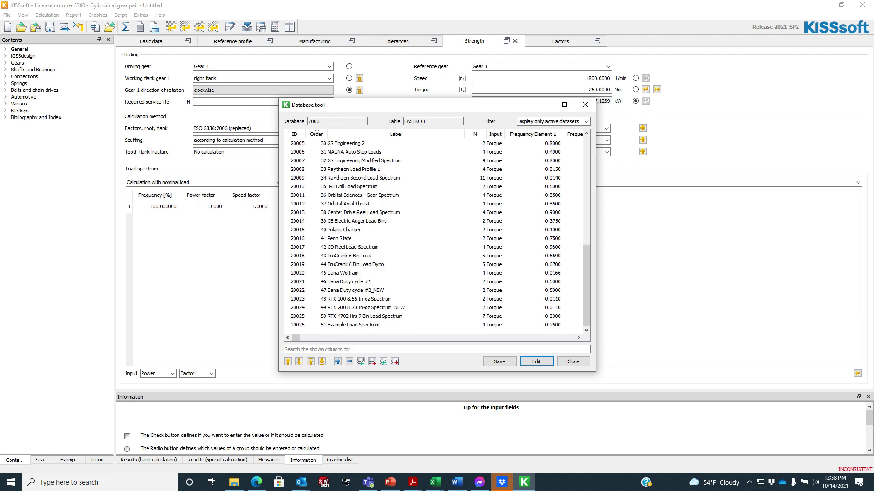
{"action": "left_click", "coordinate": [349, 324]}
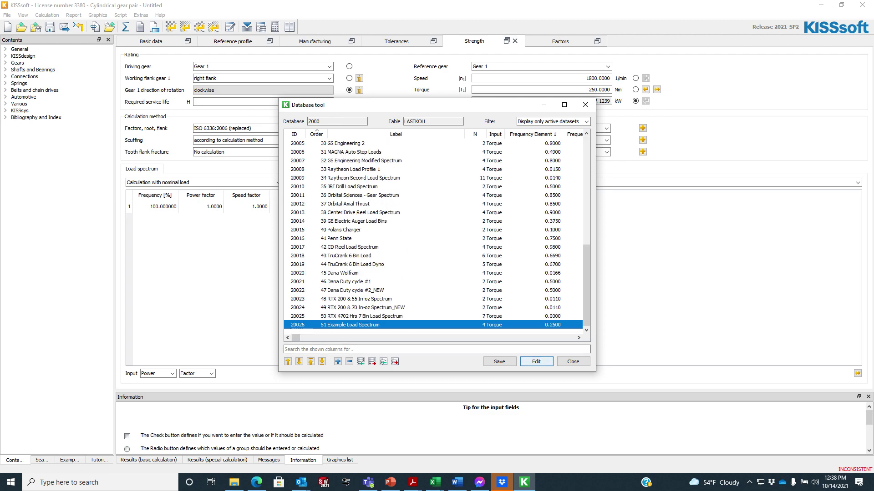
{"action": "left_click", "coordinate": [536, 362]}
{"action": "left_click", "coordinate": [328, 235]}
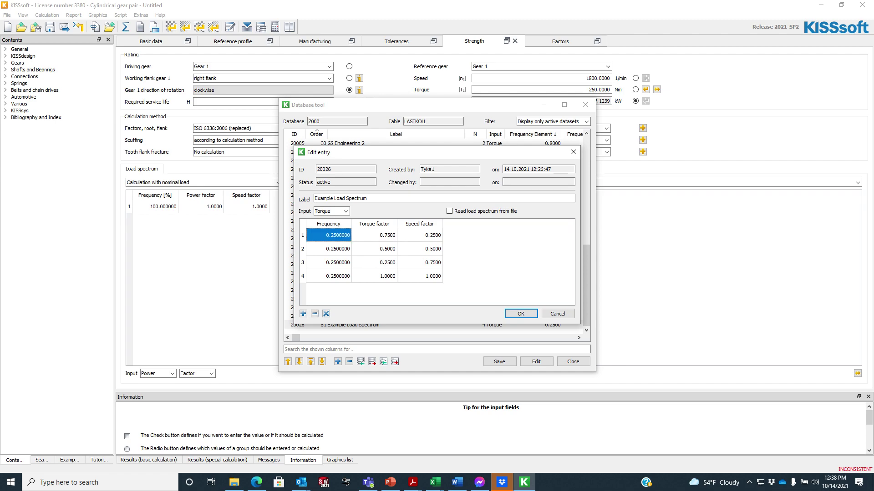
{"action": "type", "text": "0.15"}
{"action": "key", "text": "Return"}
{"action": "type", "text": "0.25"}
{"action": "key", "text": "Return"}
{"action": "left_click", "coordinate": [303, 314]}
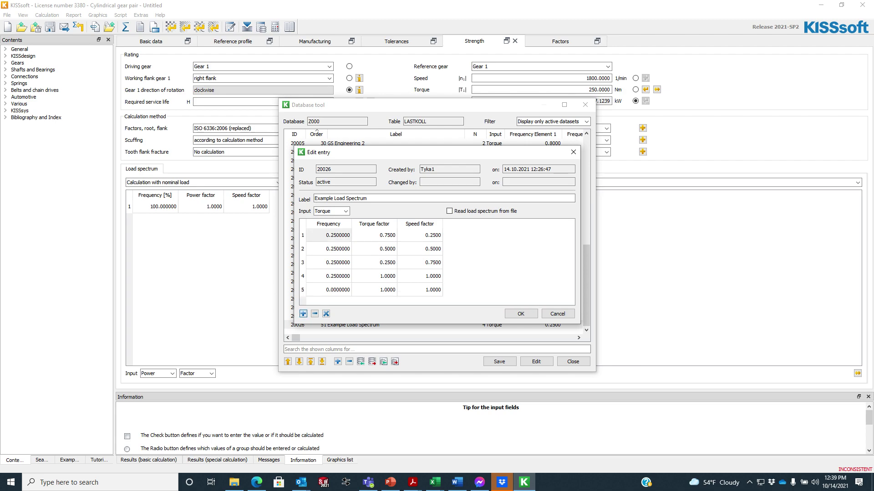
{"action": "left_click", "coordinate": [303, 314]}
{"action": "left_click", "coordinate": [328, 301]}
{"action": "left_click", "coordinate": [315, 313]}
{"action": "left_click", "coordinate": [315, 314]}
Clear all rows of the Example Load Spectrum and add three new rows to make a four-bin table.
{"action": "left_click", "coordinate": [326, 314]}
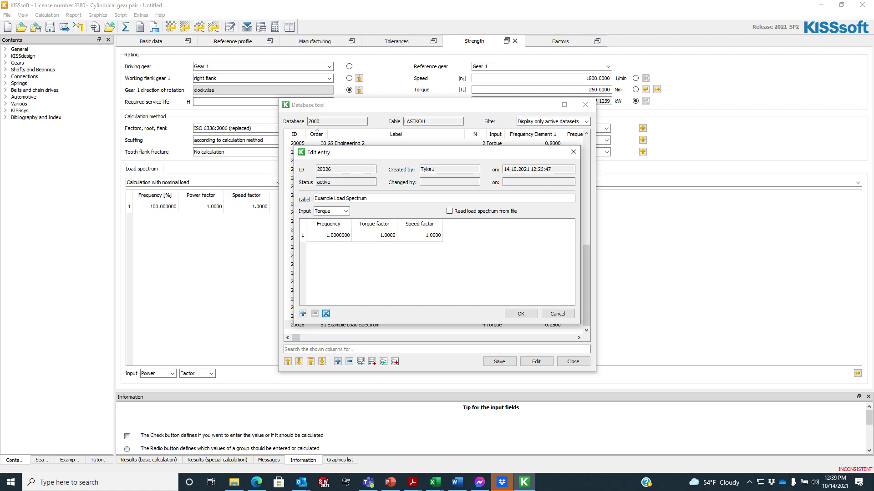
{"action": "left_click", "coordinate": [303, 314]}
{"action": "left_click", "coordinate": [303, 314]}
{"action": "left_click", "coordinate": [303, 314]}
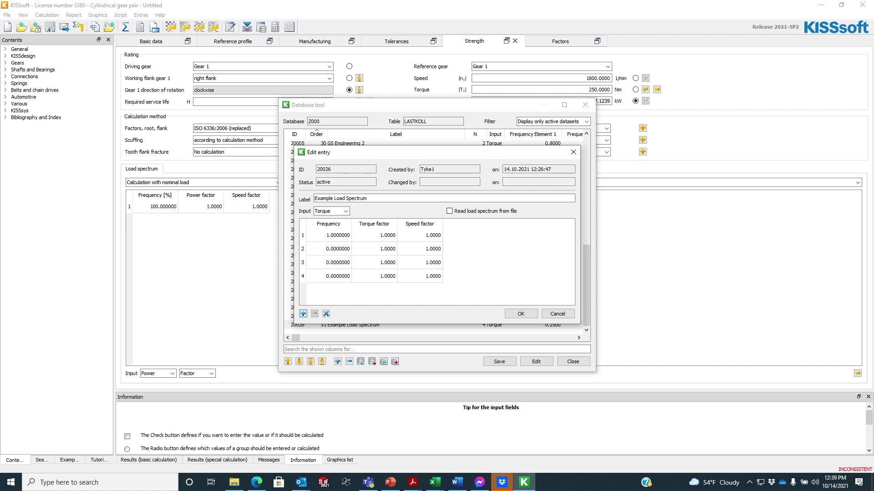
Set the frequency of all four load spectrum rows to 0.25.
{"action": "type", "text": "0.25"}
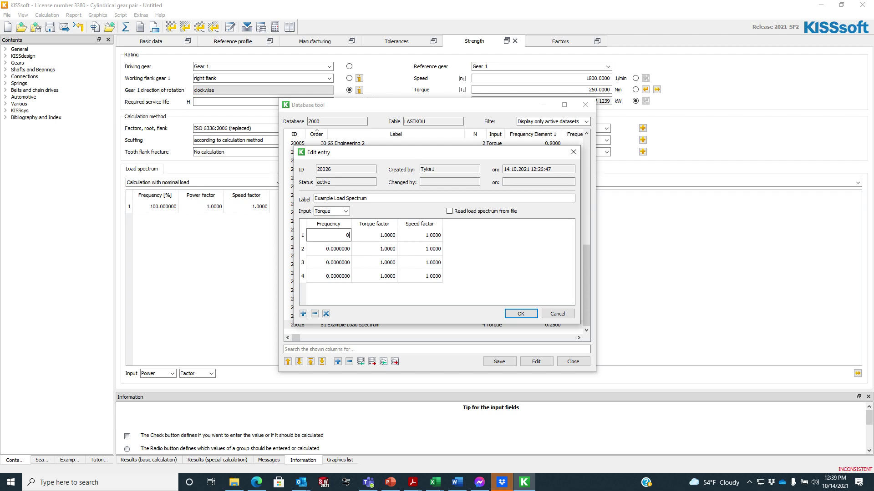
{"action": "key", "text": "Return"}
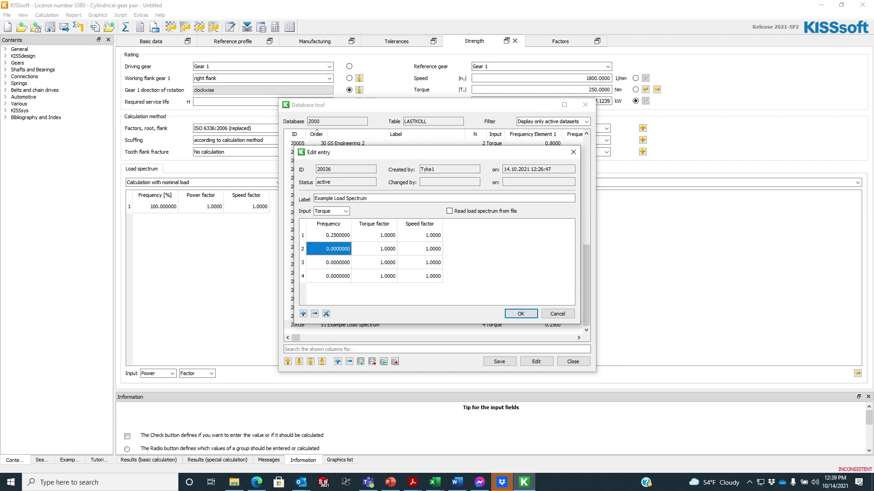
{"action": "type", "text": "0.25"}
{"action": "key", "text": "Return"}
{"action": "type", "text": "0.25"}
{"action": "key", "text": "Return"}
{"action": "type", "text": "0.25"}
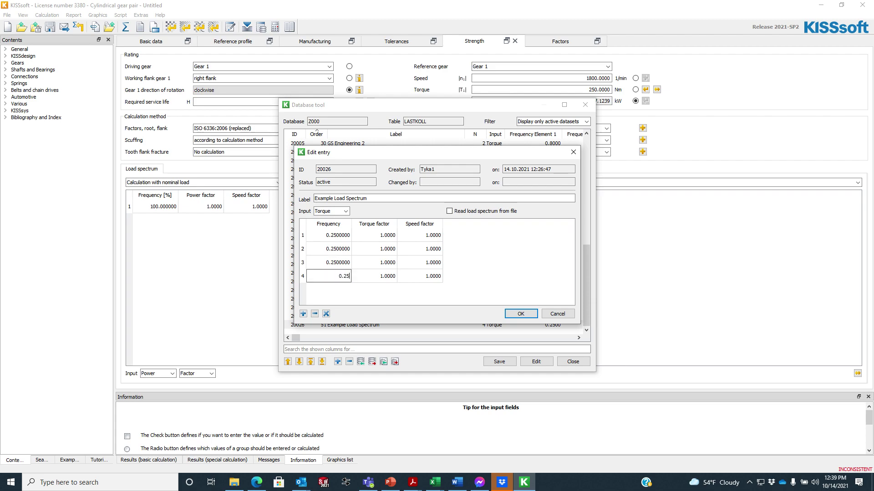
{"action": "key", "text": "Return"}
Set the torque factors of rows 2, 3 and 4 to 0.75, 0.5 and 0.25.
{"action": "left_click", "coordinate": [374, 248]}
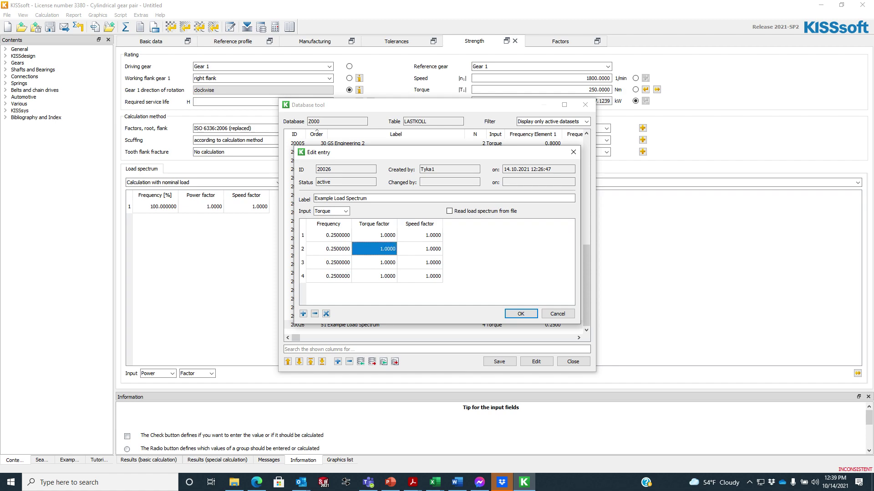
{"action": "type", "text": "0.75"}
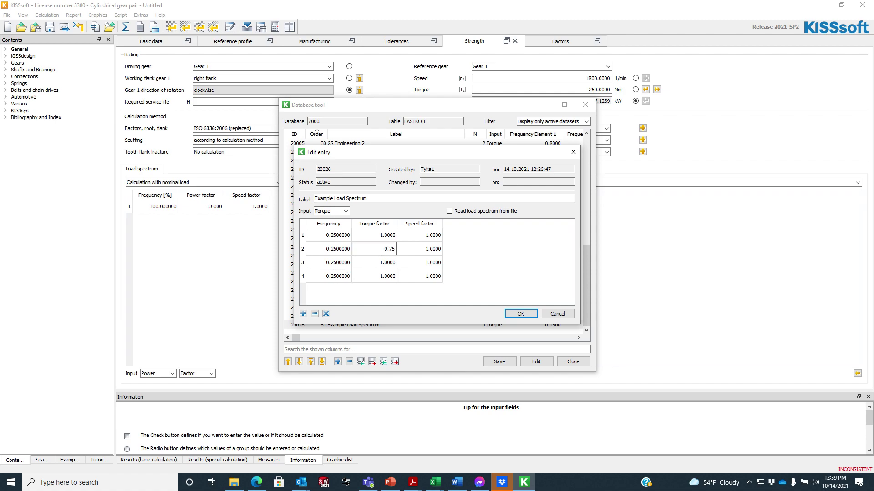
{"action": "key", "text": "Return"}
{"action": "type", "text": "0.5"}
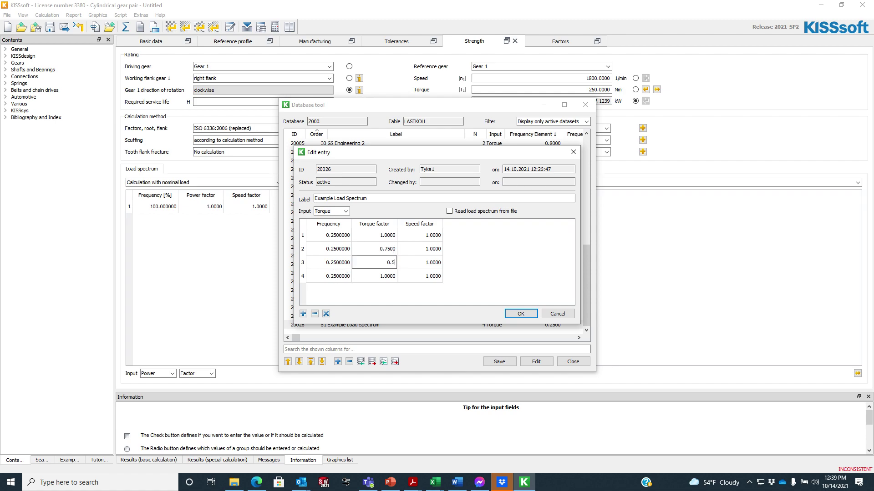
{"action": "key", "text": "Return"}
{"action": "type", "text": "0.25"}
{"action": "key", "text": "Tab"}
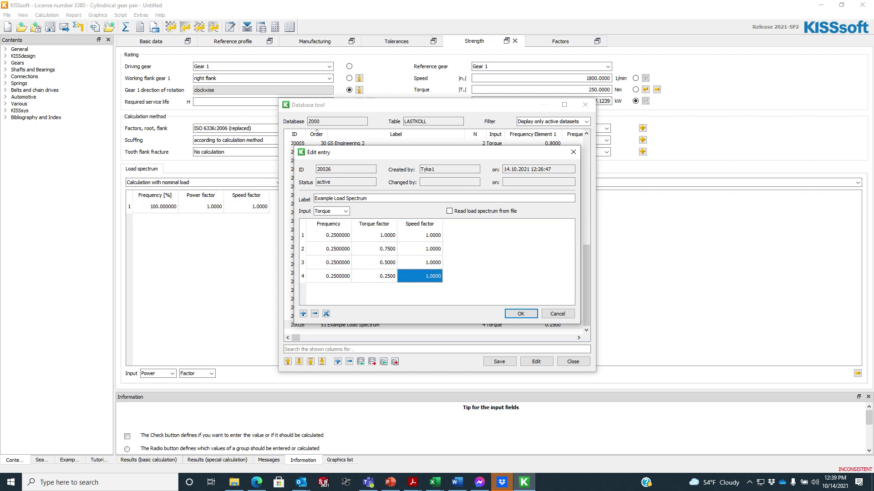
Set the speed factors of rows 1 and 2 to 0.25 and 0.5.
{"action": "left_click", "coordinate": [420, 235]}
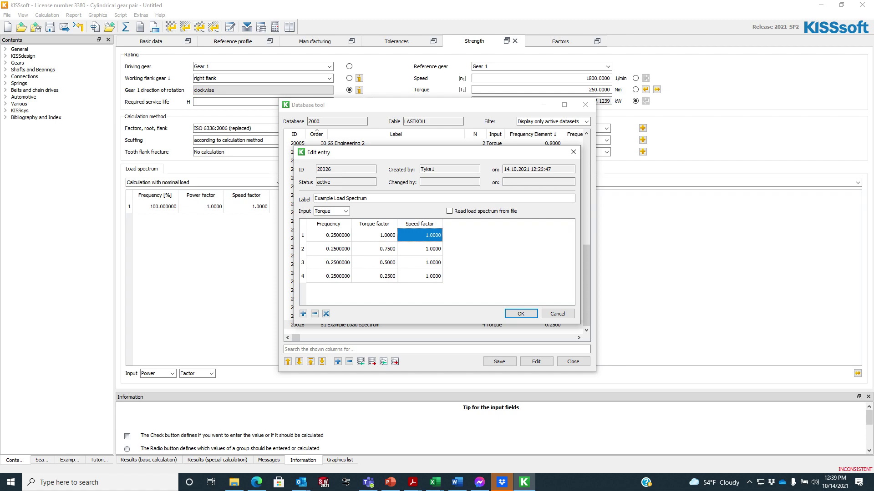
{"action": "type", "text": "0.25"}
{"action": "key", "text": "Down"}
{"action": "type", "text": "0."}
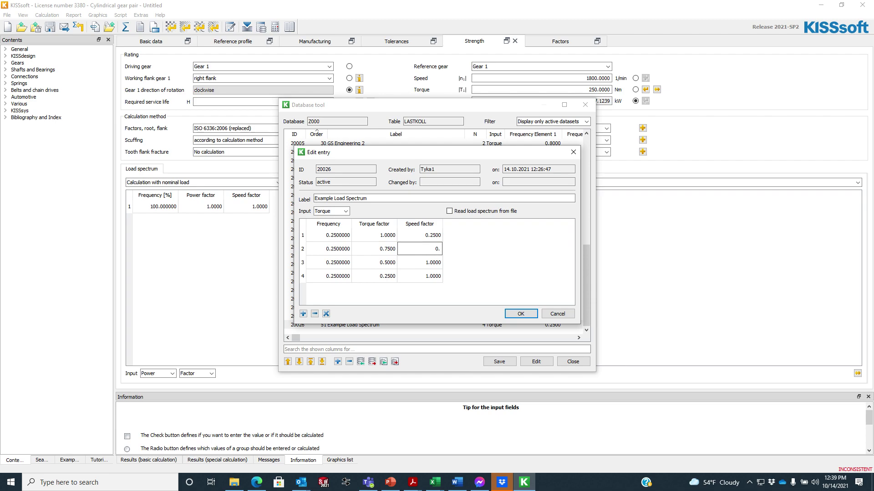
{"action": "type", "text": "5"}
{"action": "key", "text": "Return"}
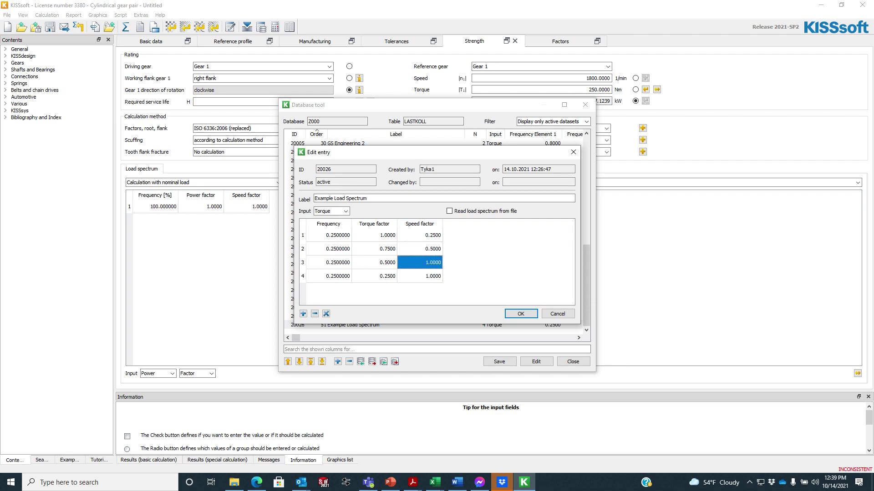
Set the speed factor of row 4 to 0.75 and of row 3 to 0.5.
{"action": "left_click", "coordinate": [419, 276]}
{"action": "type", "text": "0.75"}
{"action": "left_click", "coordinate": [419, 262]}
{"action": "type", "text": "0.5"}
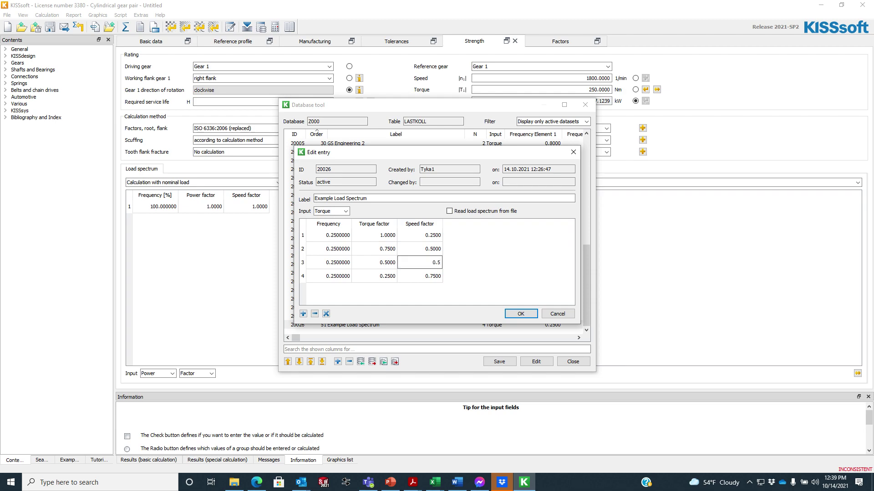
{"action": "left_click", "coordinate": [419, 248]}
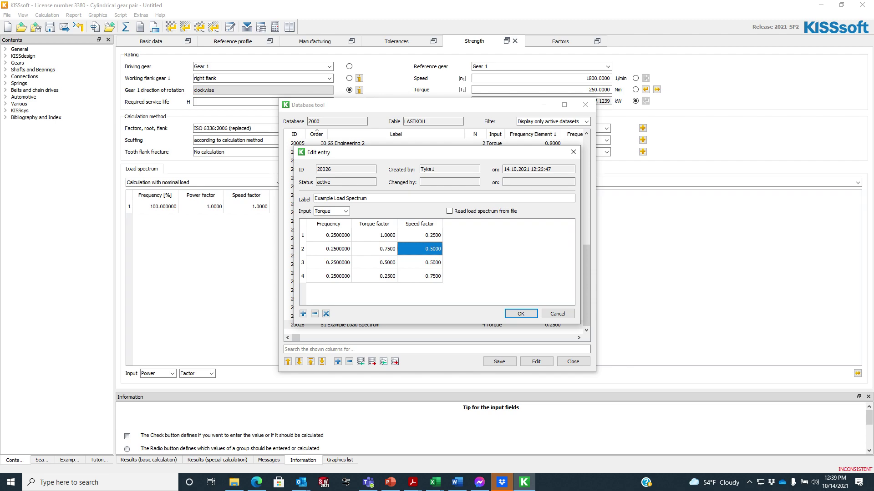
{"action": "left_click", "coordinate": [419, 262]}
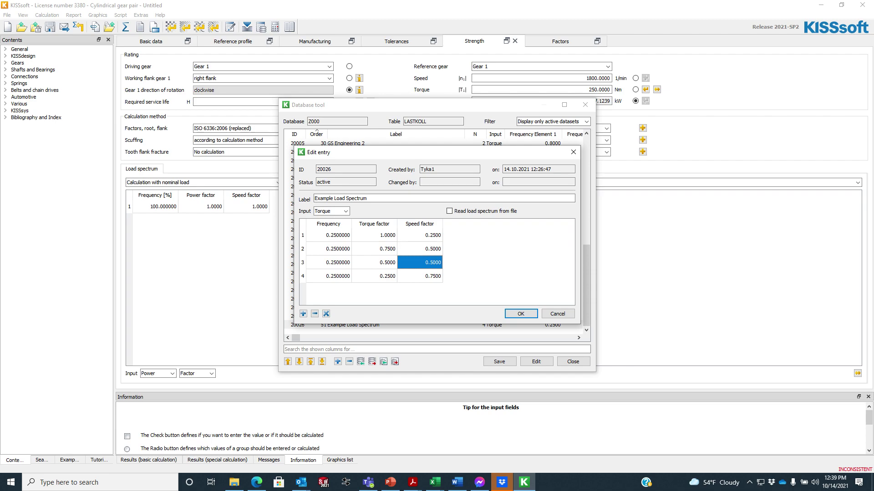
Set the speed factor of row 4 to 1 and of row 3 to 0.75.
{"action": "left_click", "coordinate": [419, 275]}
{"action": "type", "text": "1"}
{"action": "left_click", "coordinate": [419, 262]}
{"action": "type", "text": "0.75"}
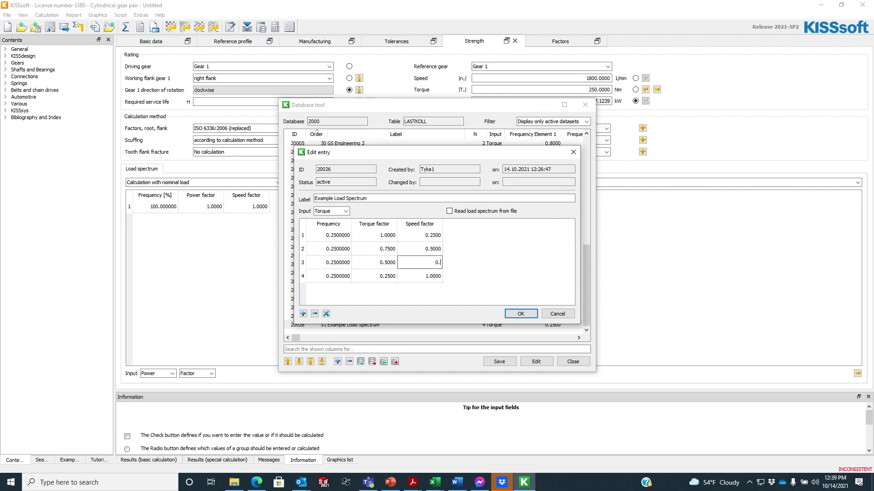
{"action": "left_click", "coordinate": [419, 249]}
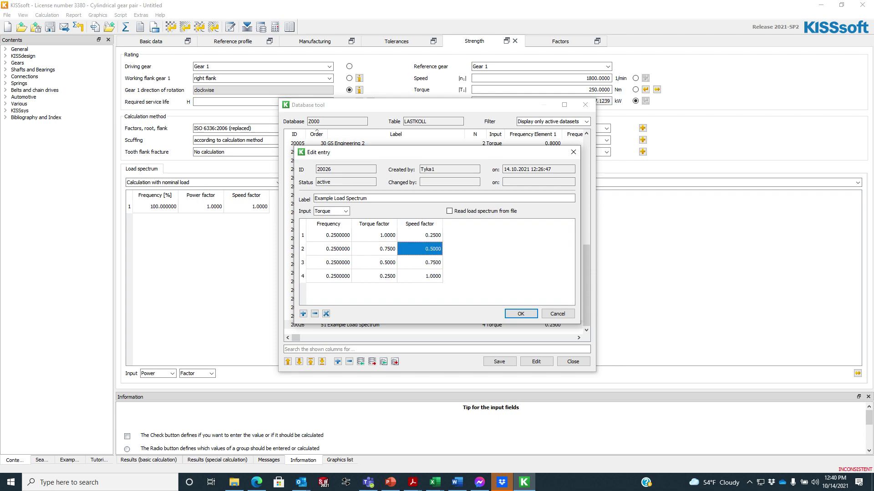
{"action": "left_click", "coordinate": [419, 235]}
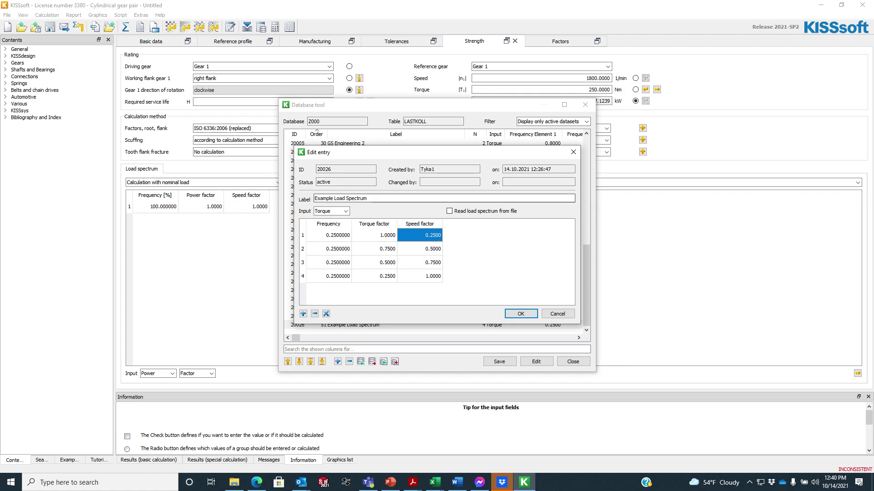
Confirm the Example Load Spectrum entry, save the database, and close the gear pair calculation to return to the KISSsys model.
{"action": "left_click", "coordinate": [520, 313]}
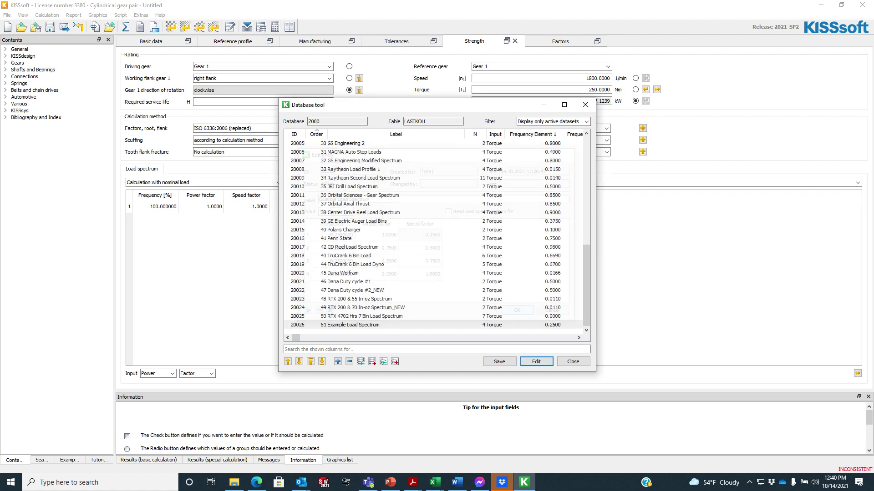
{"action": "left_click", "coordinate": [498, 361]}
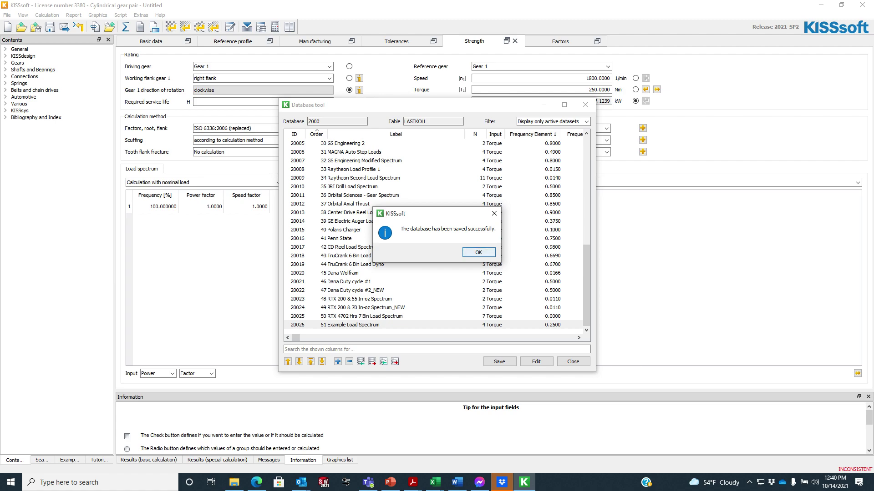
{"action": "key", "text": "Return"}
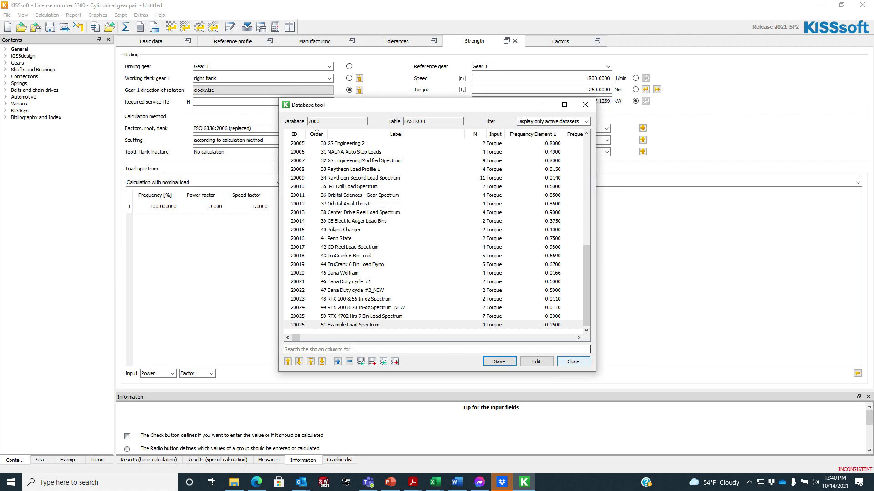
{"action": "left_click", "coordinate": [572, 361]}
{"action": "left_click", "coordinate": [572, 361]}
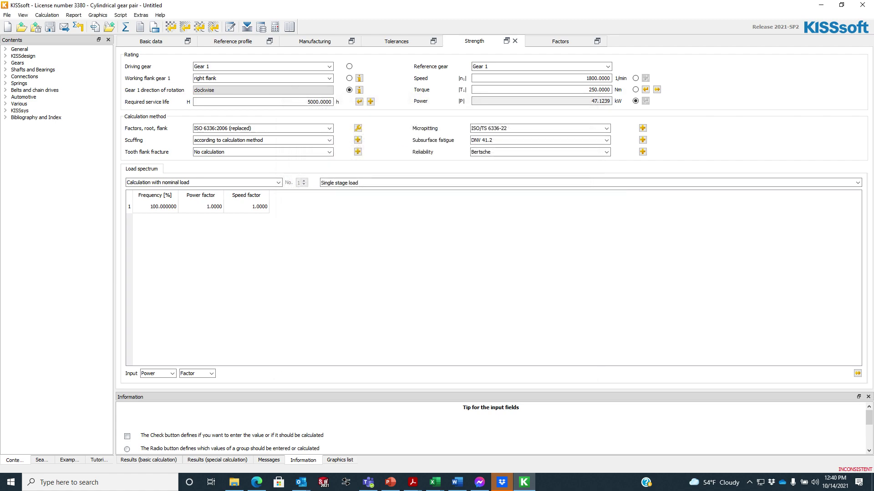
{"action": "left_click", "coordinate": [861, 5]}
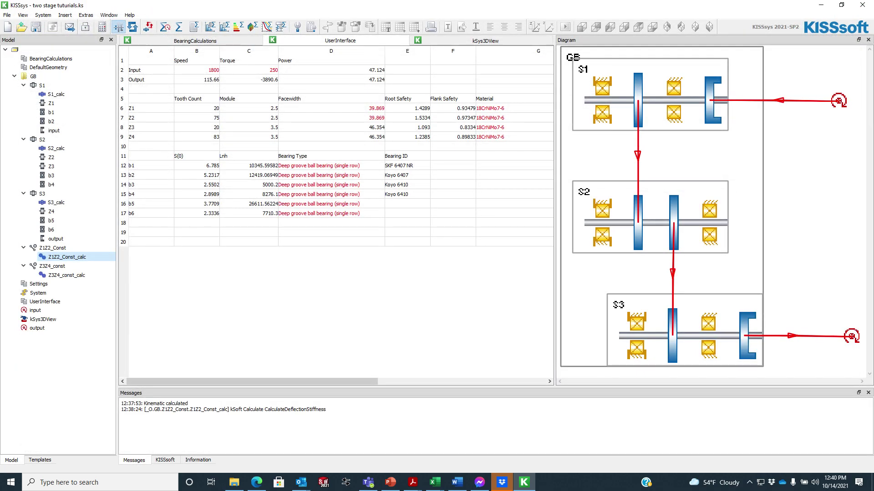
Run a full load spectrum calculation from the database with Example Load Spectrum, without showing the report.
{"action": "left_click", "coordinate": [485, 41]}
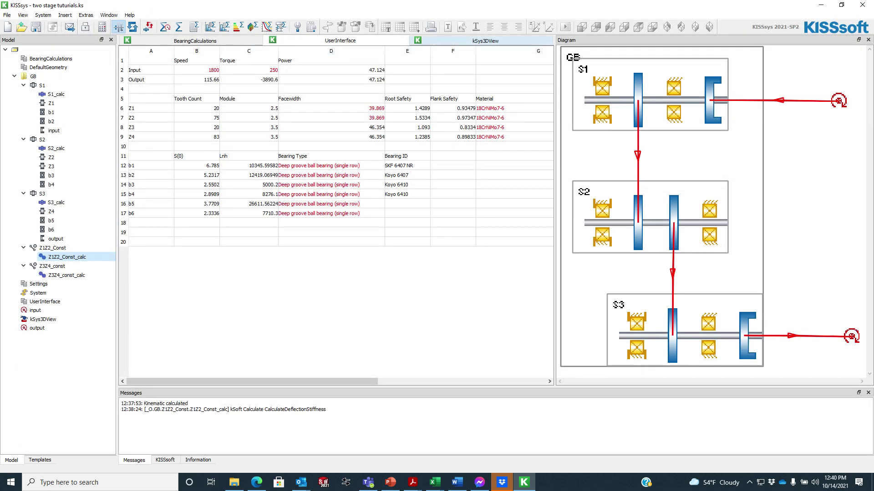
{"action": "left_click_drag", "start_coordinate": [319, 218], "coordinate": [346, 237]}
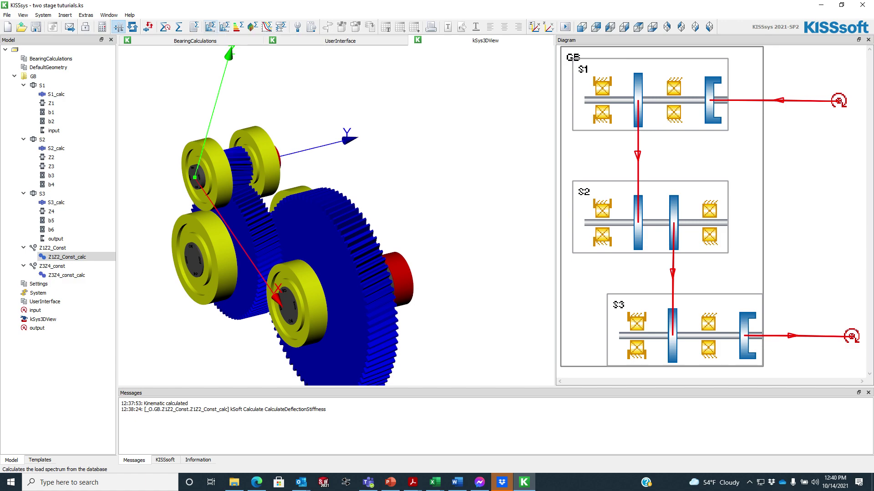
{"action": "left_click", "coordinate": [210, 27]}
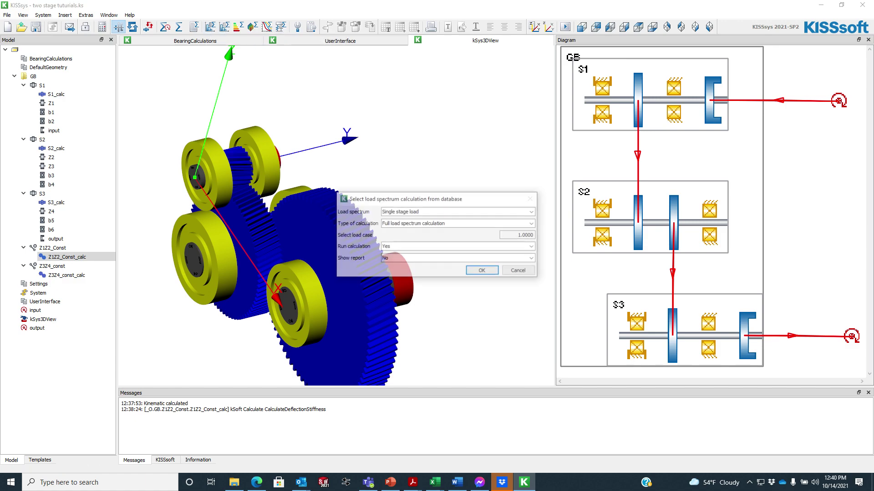
{"action": "left_click", "coordinate": [458, 211]}
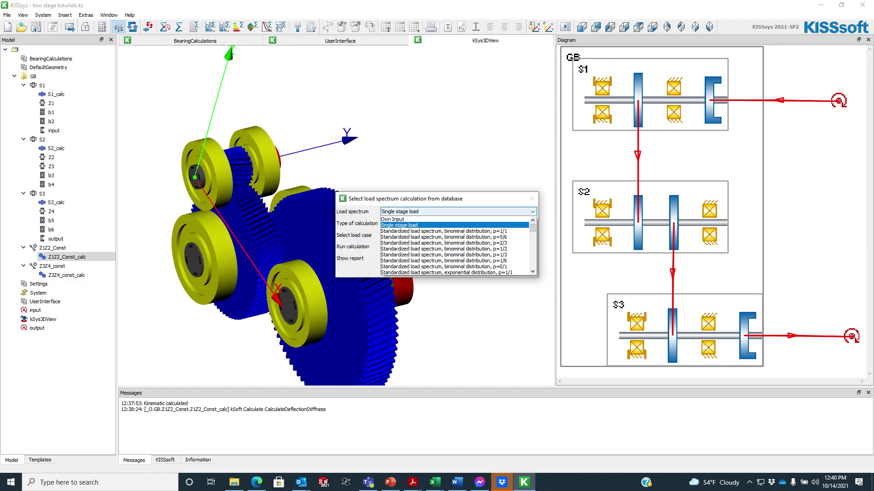
{"action": "left_click_drag", "start_coordinate": [533, 228], "coordinate": [532, 264]}
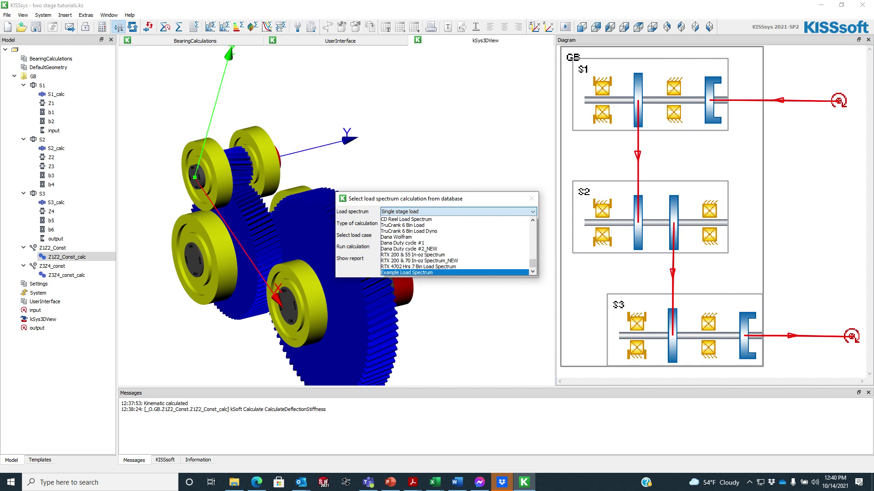
{"action": "key", "text": "Return"}
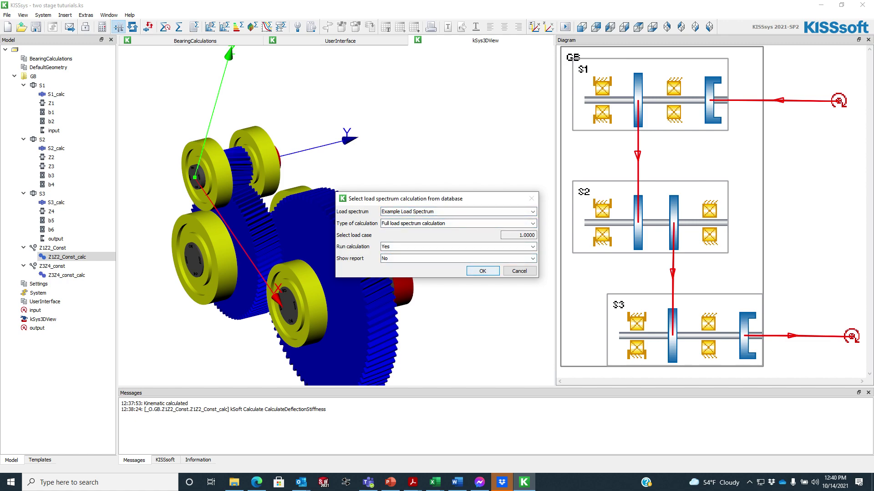
{"action": "key", "text": "Return"}
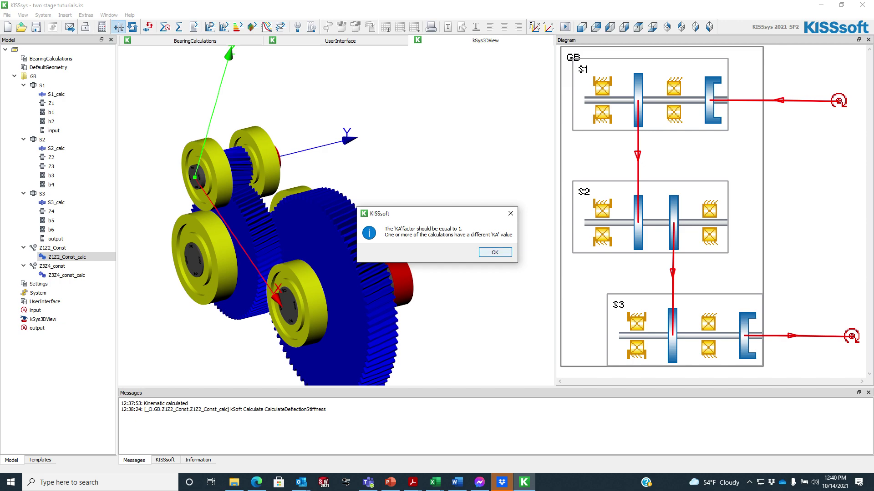
{"action": "key", "text": "Return"}
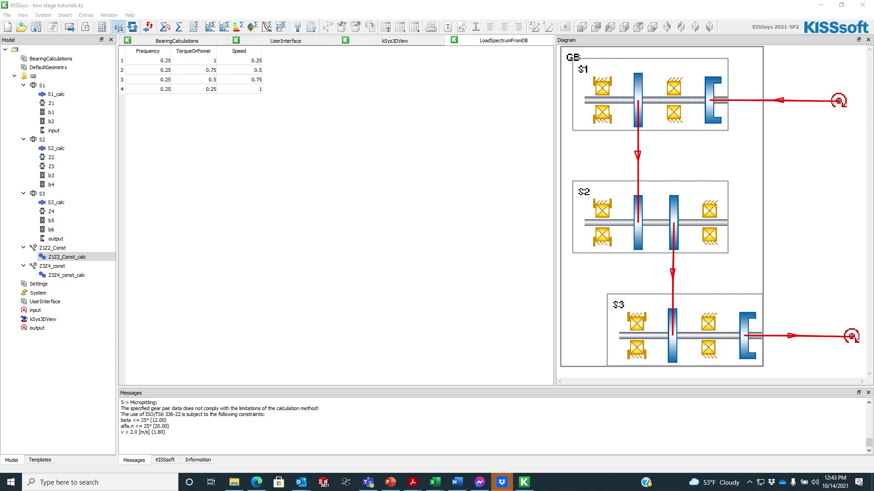
Review the gear safeties and bearing lives in UserInterface and the imported bins in LoadSpectrumFromDB.
{"action": "left_click", "coordinate": [285, 40]}
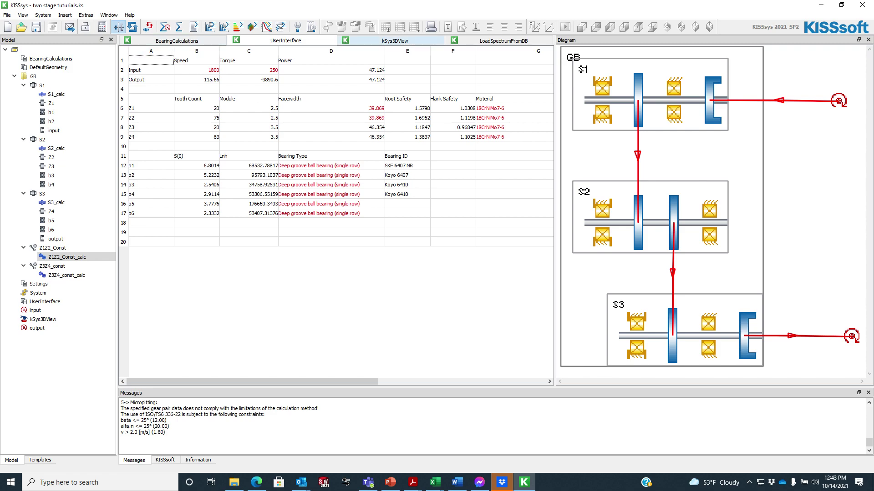
{"action": "left_click", "coordinate": [503, 41]}
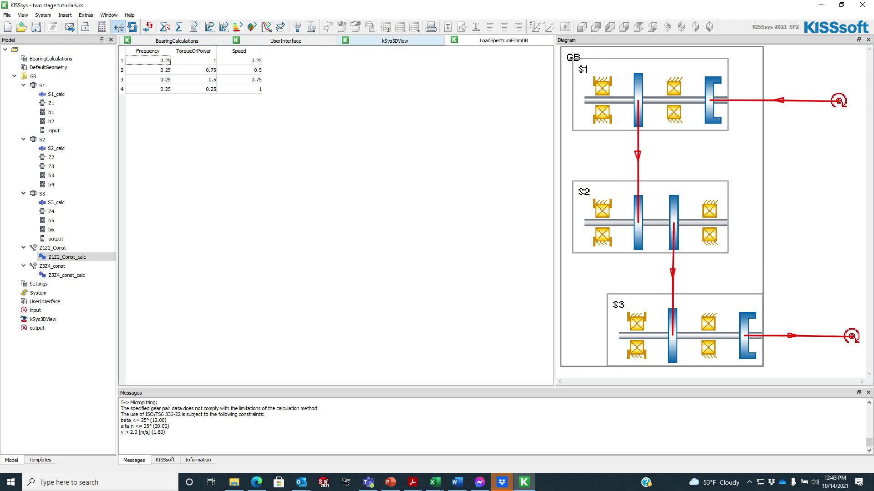
{"action": "left_click", "coordinate": [395, 41]}
Open the Z1Z2_Const_calc gear pair calculation and check the load spectrum in its strength data.
{"action": "left_click", "coordinate": [67, 257]}
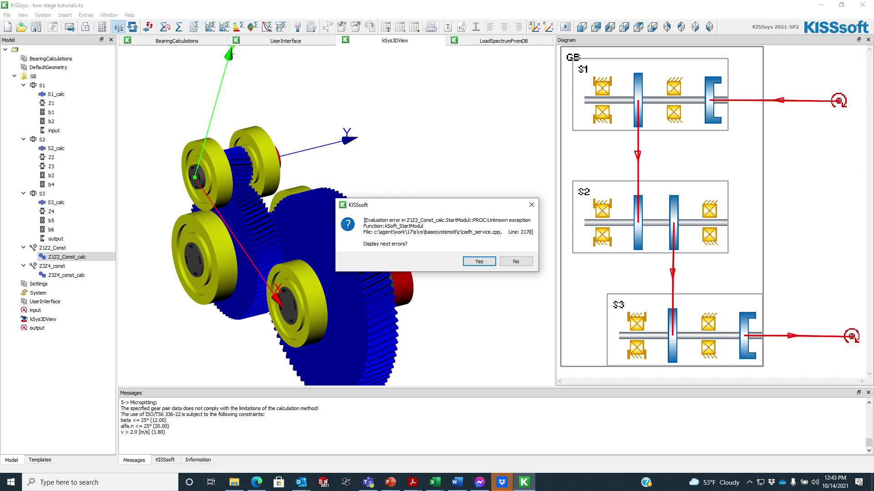
{"action": "left_click", "coordinate": [515, 261]}
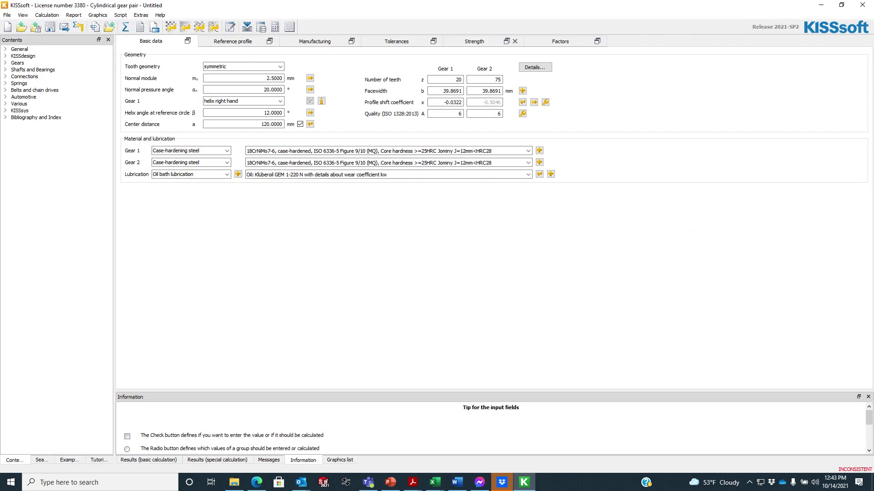
{"action": "left_click", "coordinate": [473, 41]}
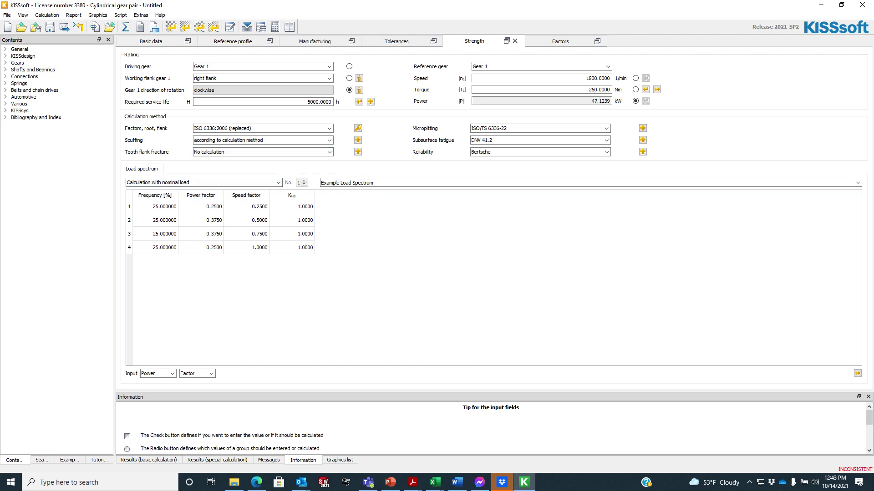
Set the application factor KA of the Z1Z2 gear pair to 1 and close its calculation.
{"action": "left_click", "coordinate": [560, 41]}
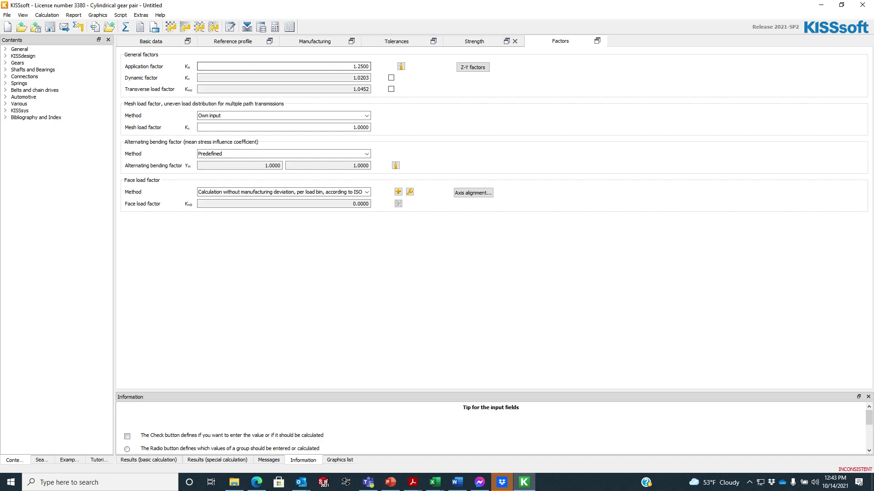
{"action": "double_click", "coordinate": [361, 66]}
{"action": "type", "text": "1"}
{"action": "left_click", "coordinate": [862, 5]}
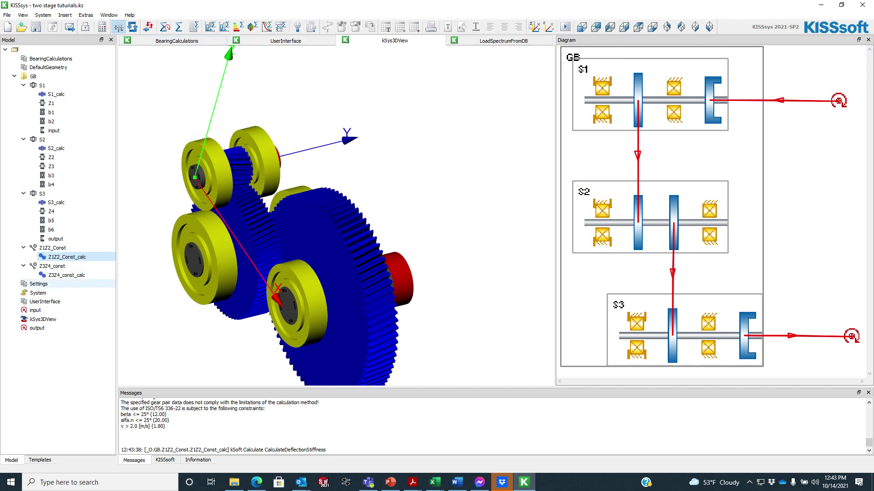
Set the application factor KA to 1.0 in the model's Settings table, connect it to all calculations, and close the table.
{"action": "double_click", "coordinate": [39, 284]}
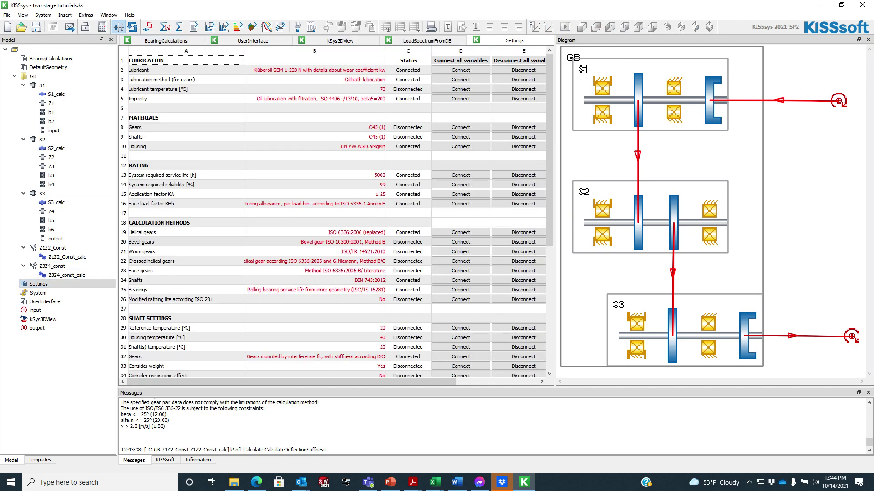
{"action": "left_click", "coordinate": [315, 194]}
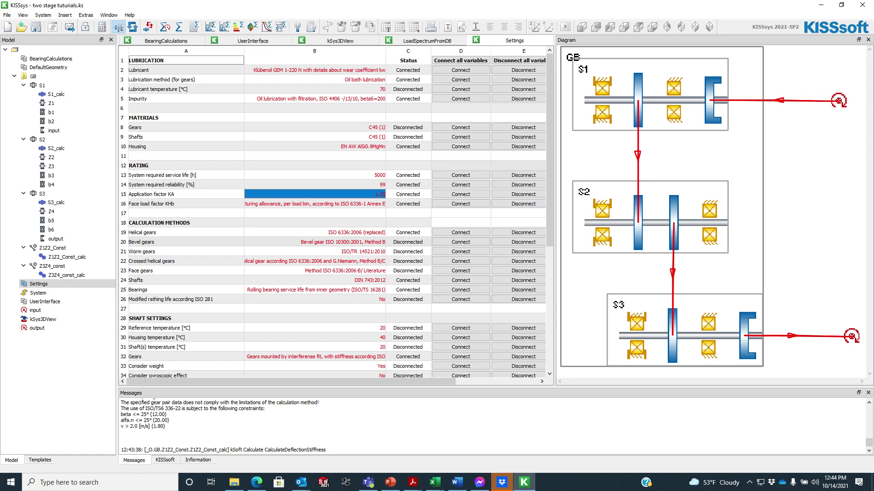
{"action": "type", "text": "1.0"}
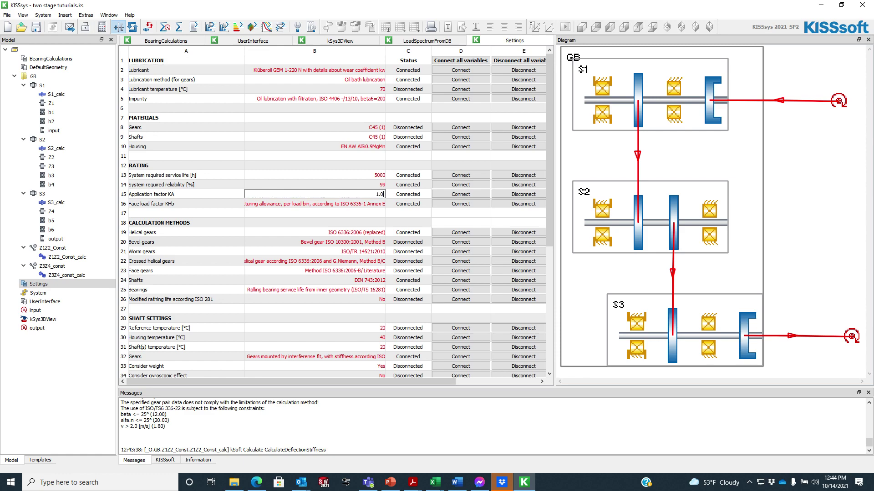
{"action": "left_click", "coordinate": [460, 193]}
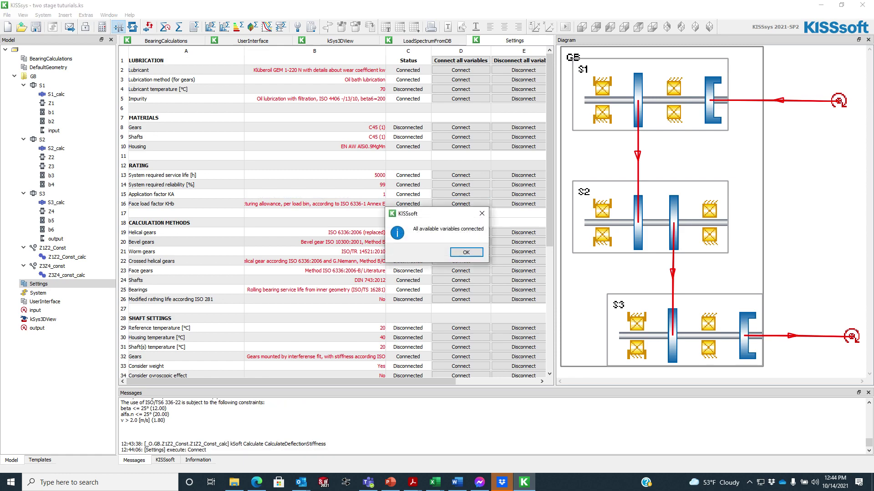
{"action": "key", "text": "Return"}
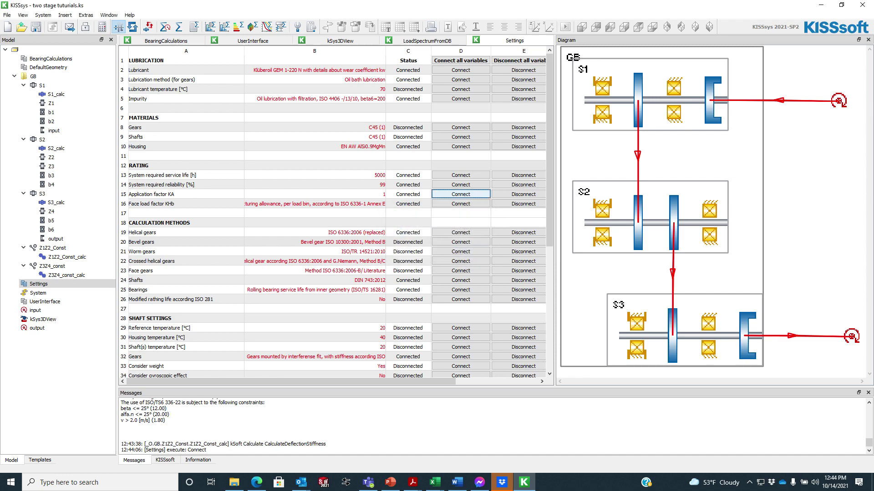
{"action": "right_click", "coordinate": [537, 39]}
{"action": "left_click", "coordinate": [553, 45]}
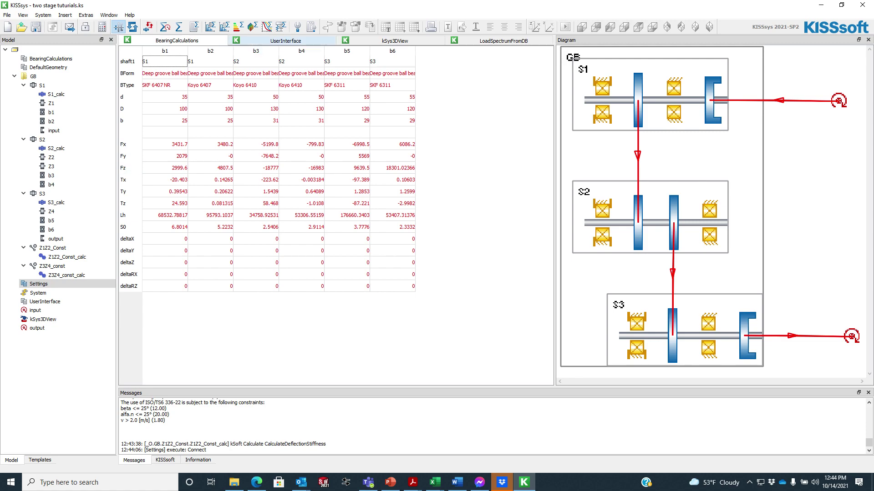
Check the load spectrum in the strength data of the Z3Z4_const_calc gear pair calculation and close it.
{"action": "left_click", "coordinate": [285, 40]}
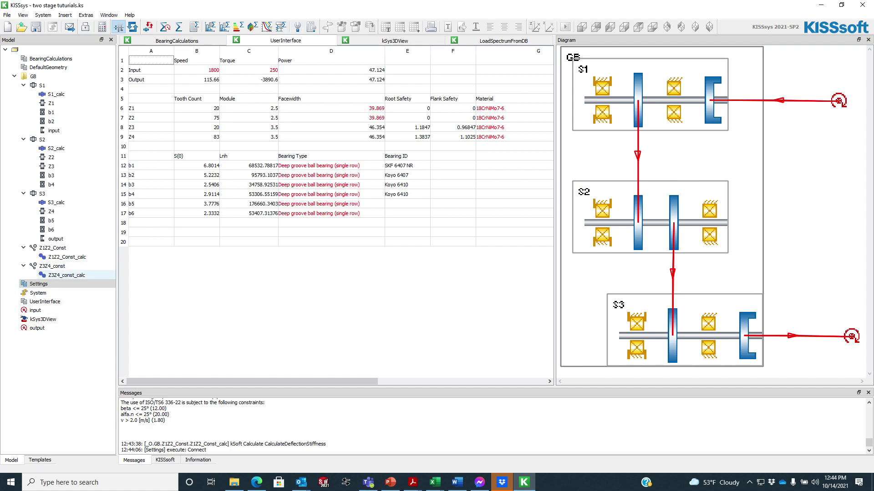
{"action": "double_click", "coordinate": [67, 275]}
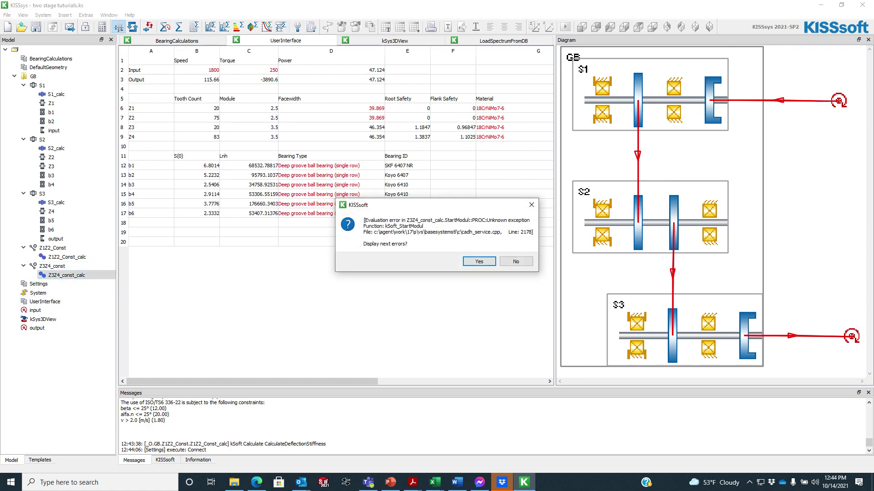
{"action": "left_click", "coordinate": [516, 261]}
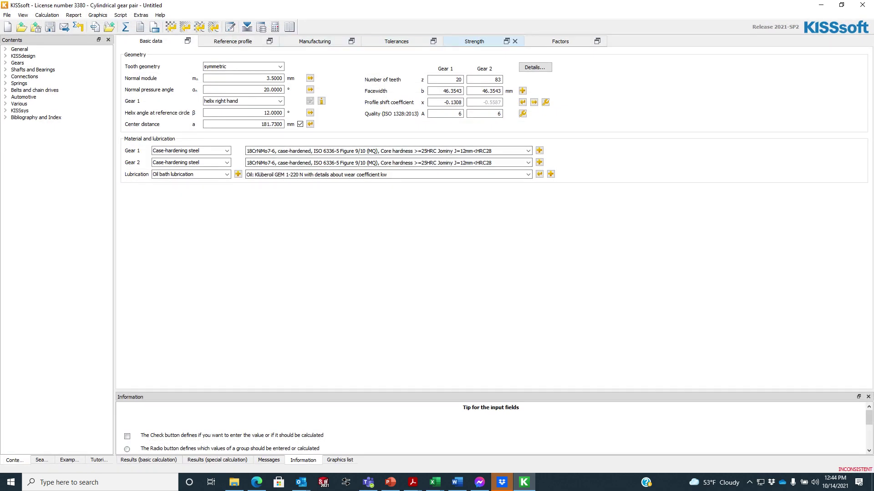
{"action": "left_click", "coordinate": [474, 41]}
{"action": "left_click", "coordinate": [203, 182]}
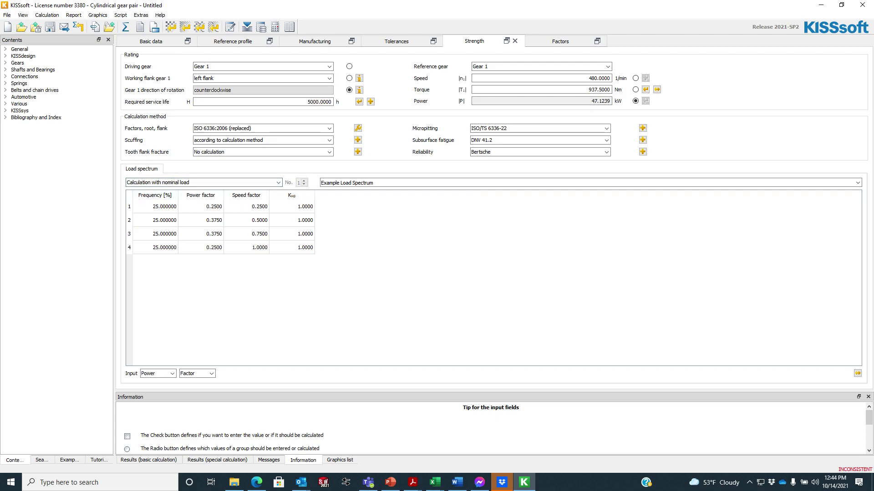
{"action": "left_click", "coordinate": [862, 5]}
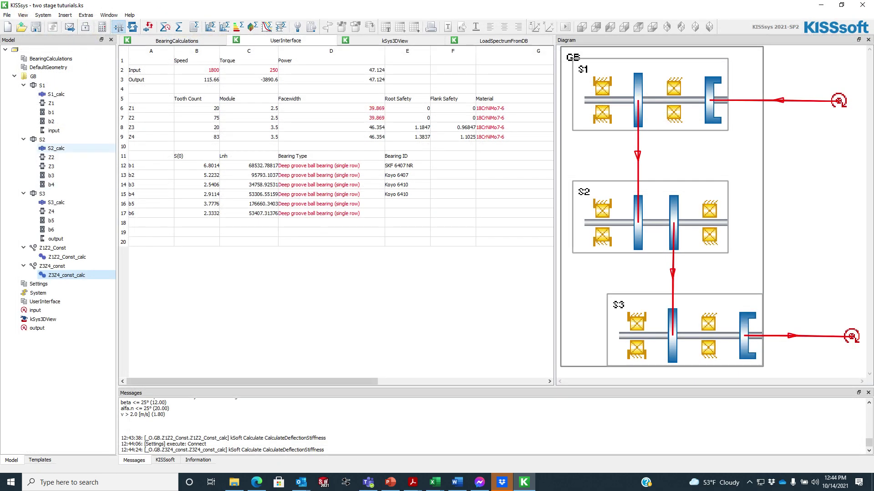
Check the load spectrum assigned to gears Z2 and Z3 in the S2_calc shaft calculation and close it.
{"action": "left_click", "coordinate": [56, 148]}
{"action": "double_click", "coordinate": [56, 149]}
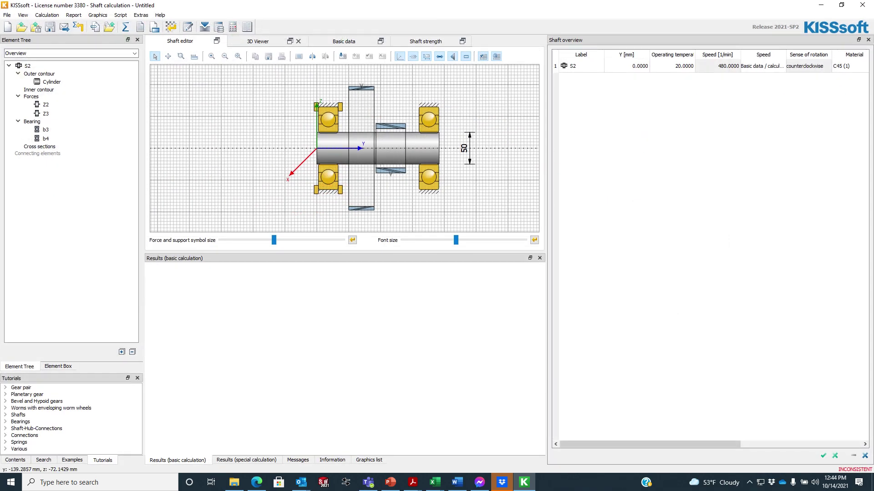
{"action": "left_click", "coordinate": [361, 88]}
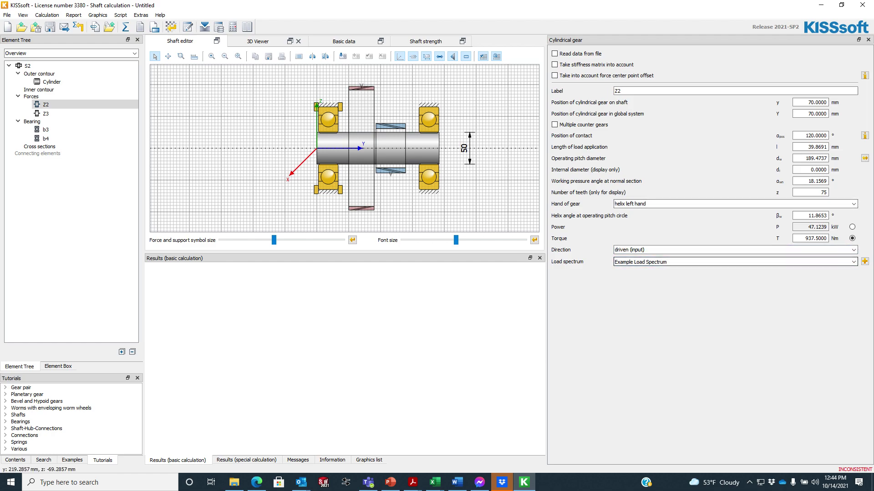
{"action": "left_click", "coordinate": [390, 126]}
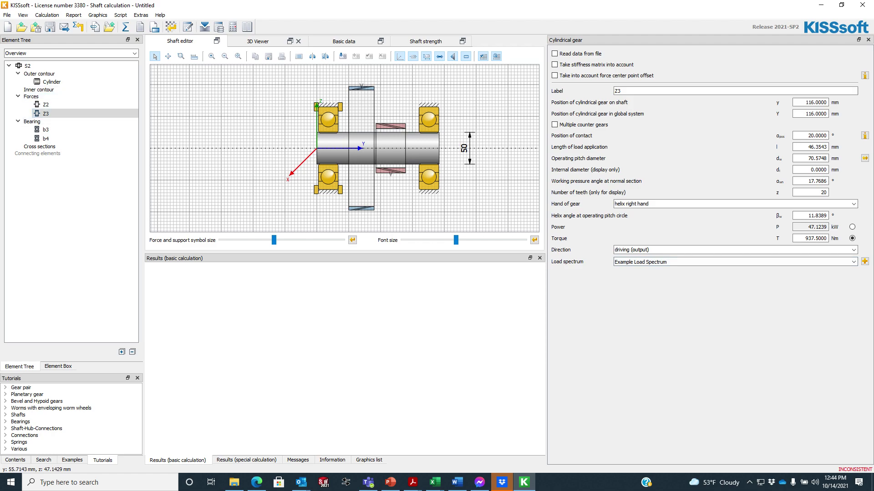
{"action": "left_click", "coordinate": [862, 5]}
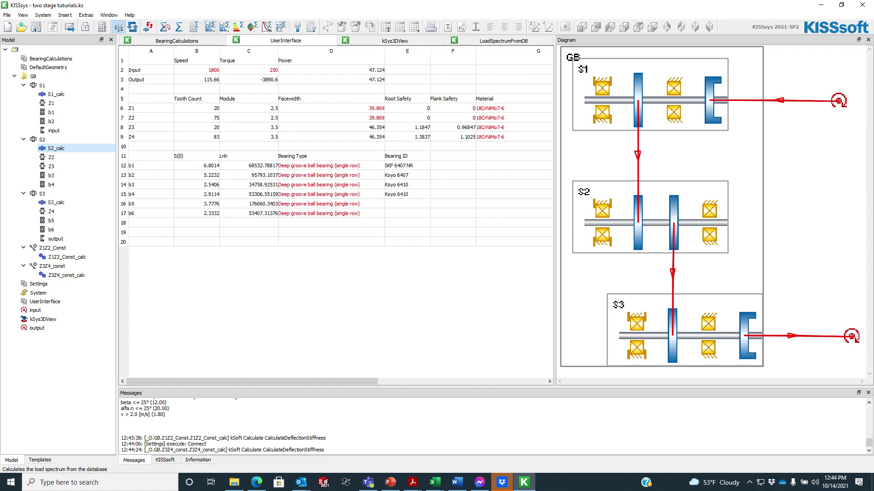
Try to run the load spectrum calculation that relies on an imported load spectrum template.
{"action": "left_click", "coordinate": [224, 27]}
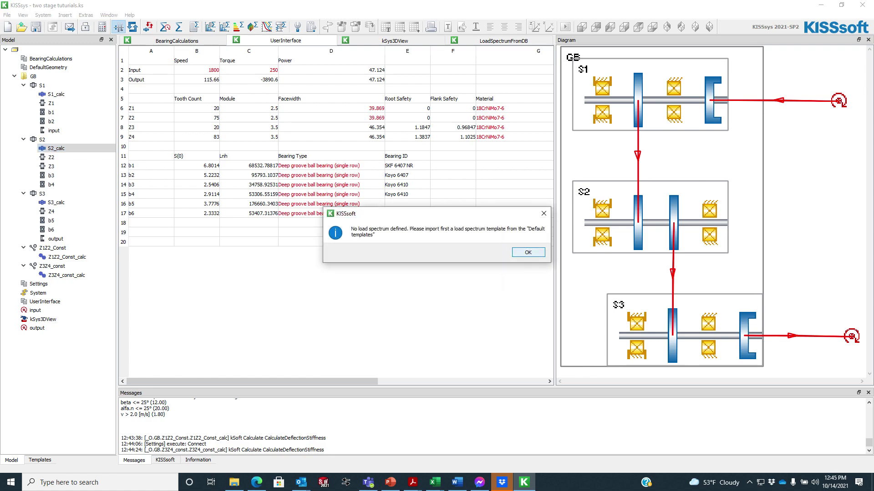
{"action": "key", "text": "Return"}
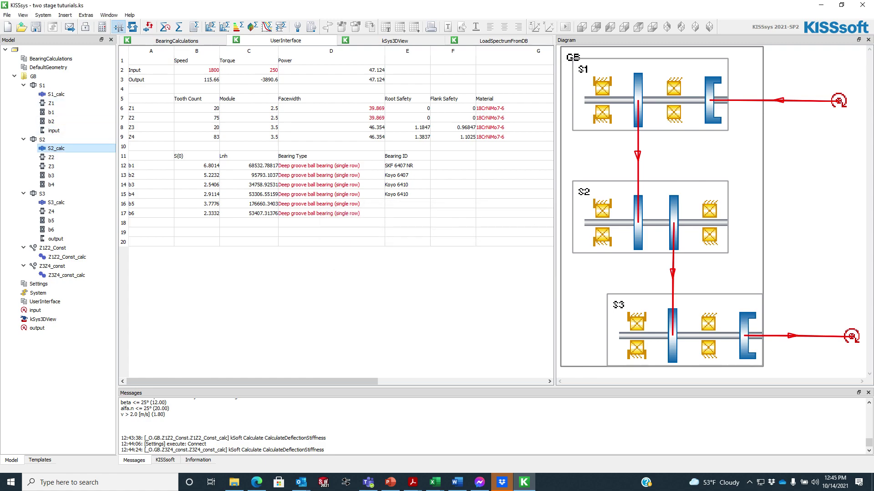